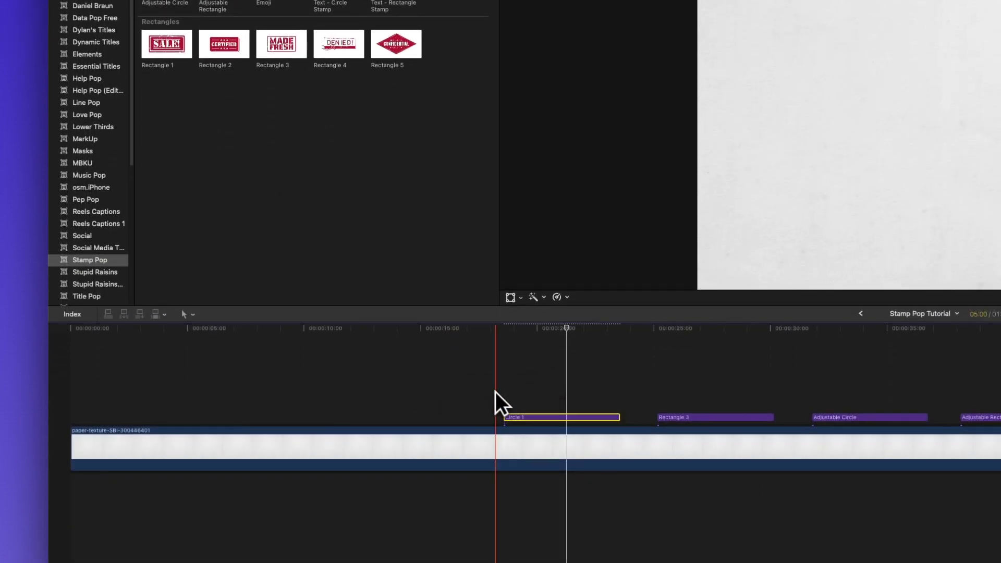
- Select the Circle 1 title and enlarge its stamp to a scale of about 468, rotated to about 347°, with the on-screen controls
{"action": "key", "text": "space"}
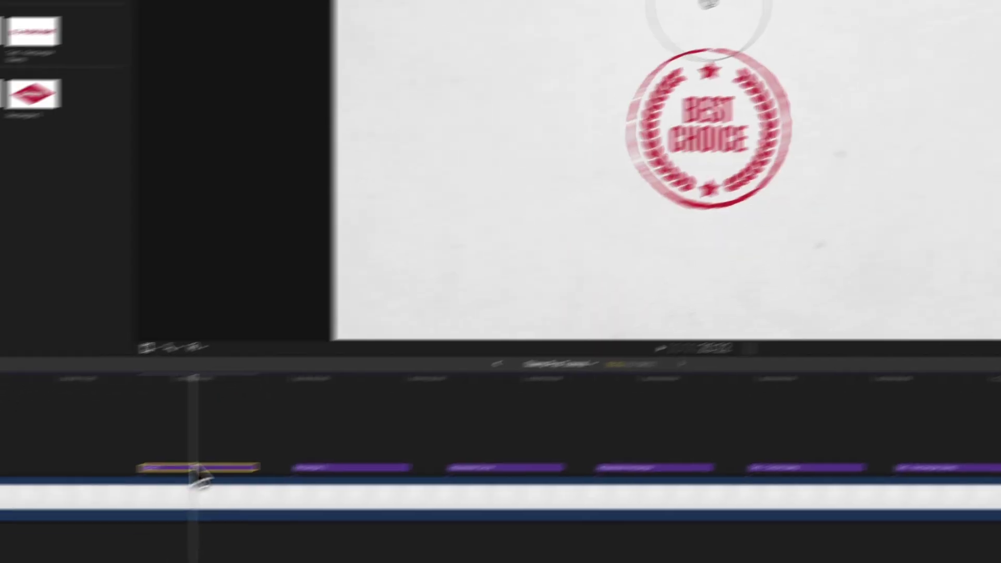
{"action": "left_click", "coordinate": [104, 494]}
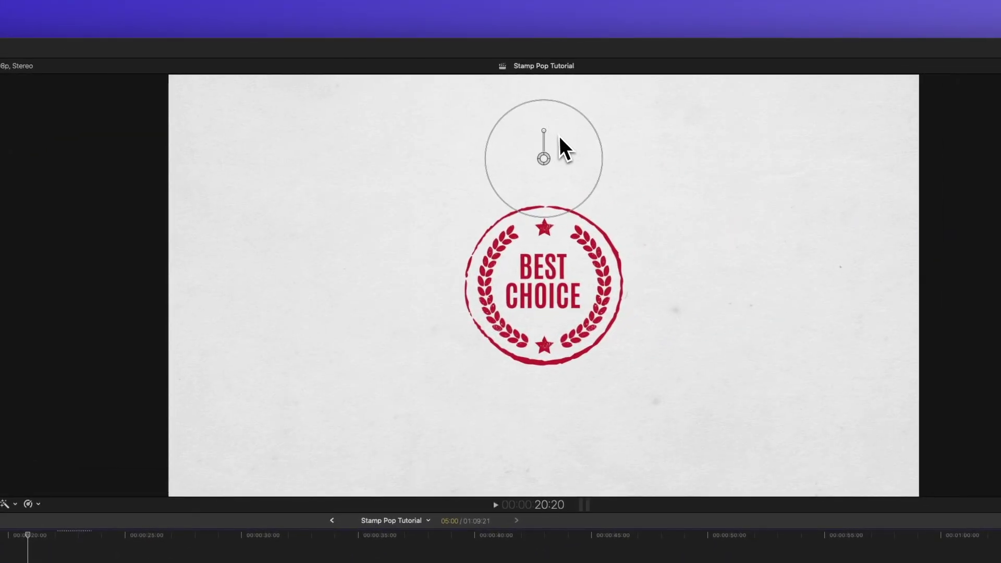
{"action": "left_click_drag", "start_coordinate": [540, 166], "coordinate": [729, 188]}
{"action": "left_click_drag", "start_coordinate": [628, 190], "coordinate": [451, 186]}
{"action": "mouse_move", "coordinate": [369, 152]}
{"action": "left_mouse_down"}
{"action": "mouse_move", "coordinate": [369, 139]}
{"action": "mouse_move", "coordinate": [358, 143]}
{"action": "mouse_move", "coordinate": [374, 146]}
{"action": "left_mouse_up"}
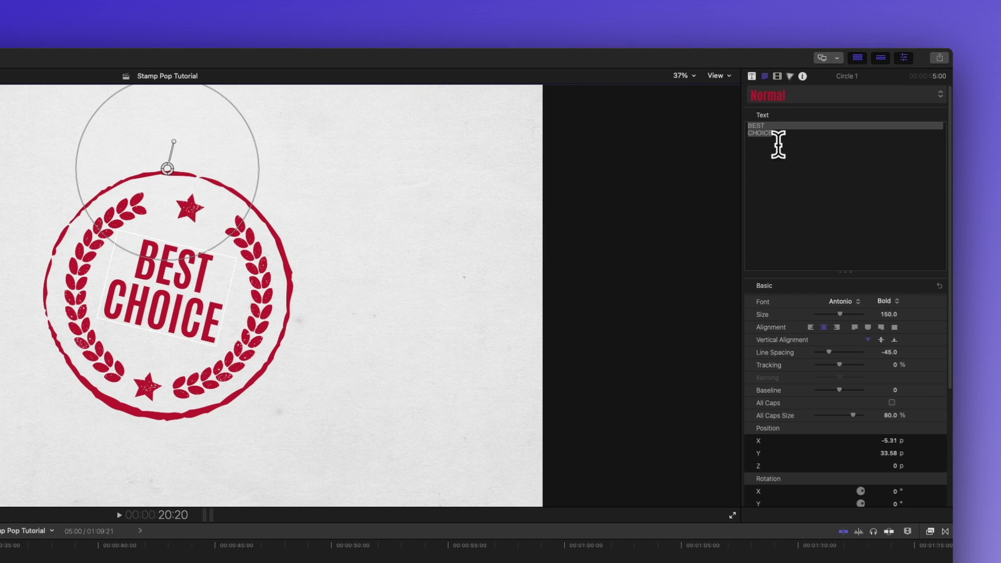
- Replace the circle stamp's text with STUPID on the first line and RAISINS on the second
{"action": "left_click", "coordinate": [778, 133]}
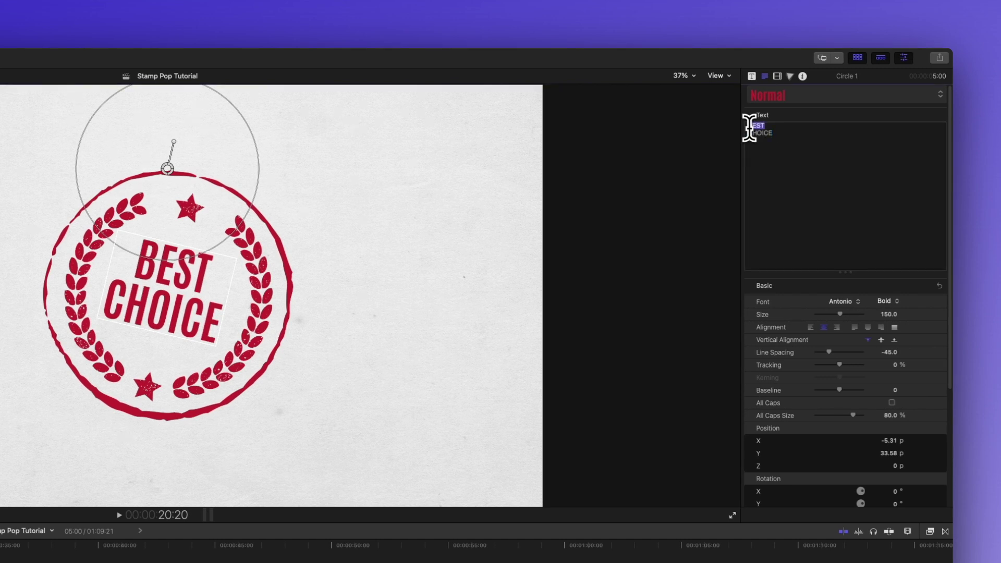
{"action": "type", "text": "STUPID"}
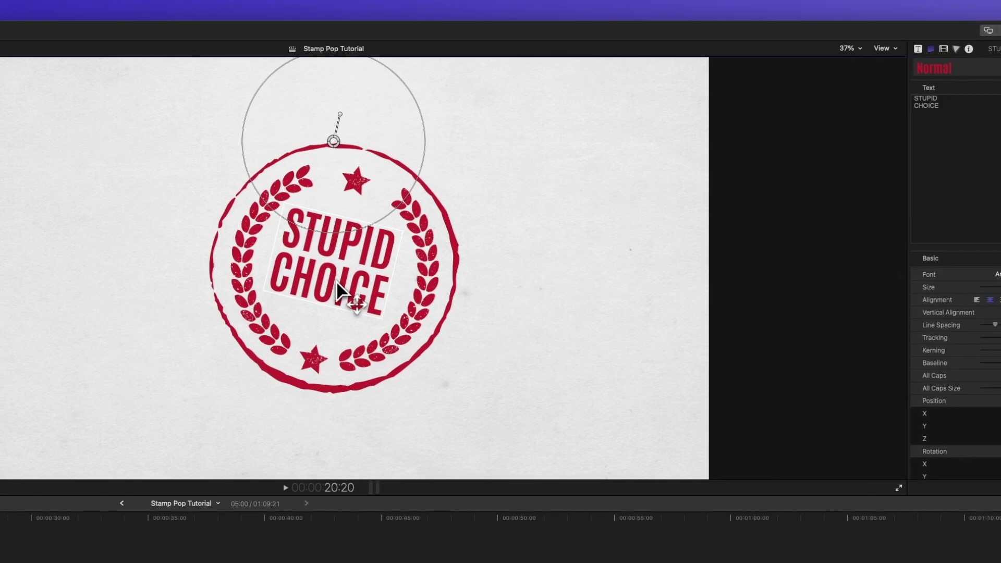
{"action": "double_click", "coordinate": [335, 283]}
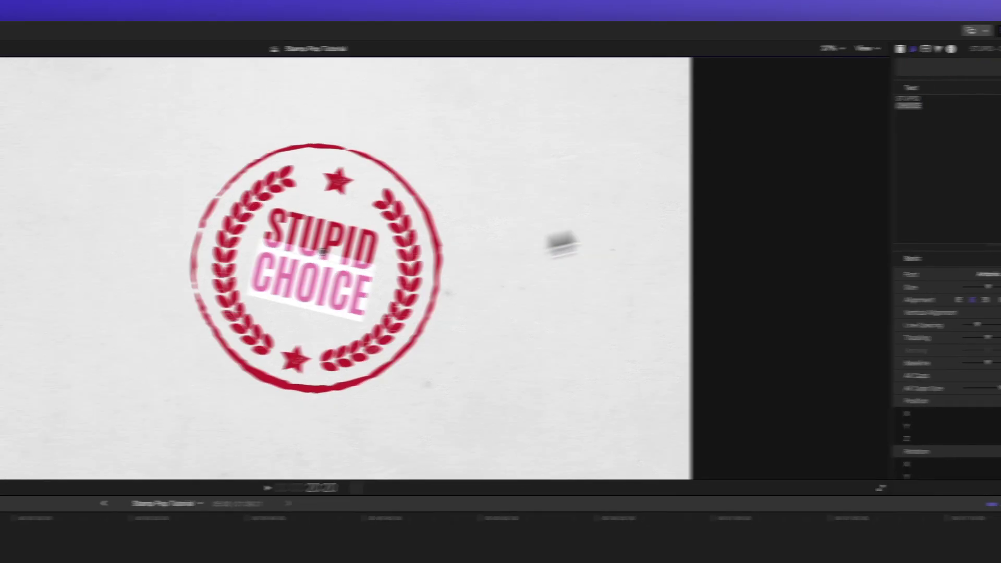
{"action": "type", "text": "RAISINS"}
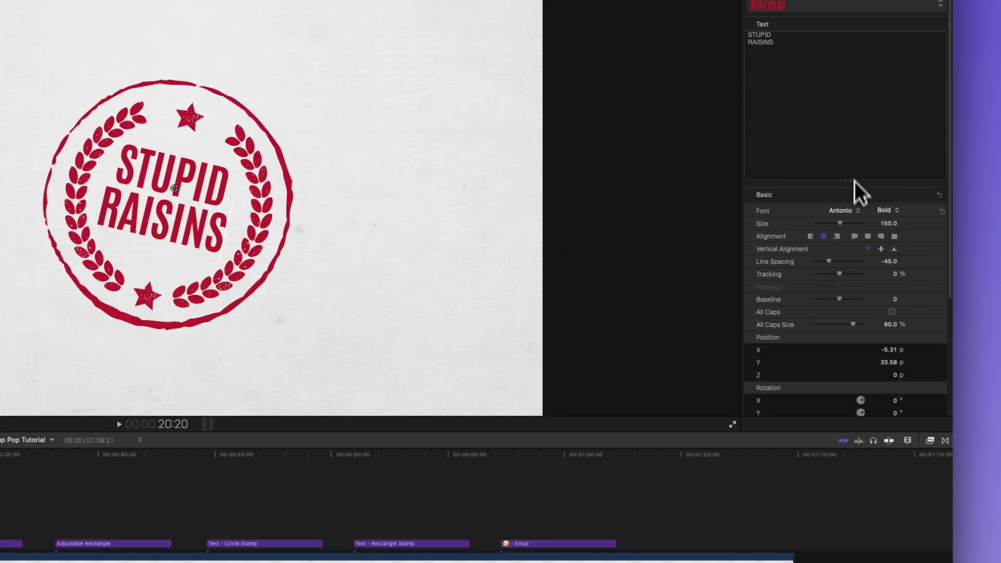
- Try out other fonts and a different size for the circle stamp's text
{"action": "left_click", "coordinate": [841, 210]}
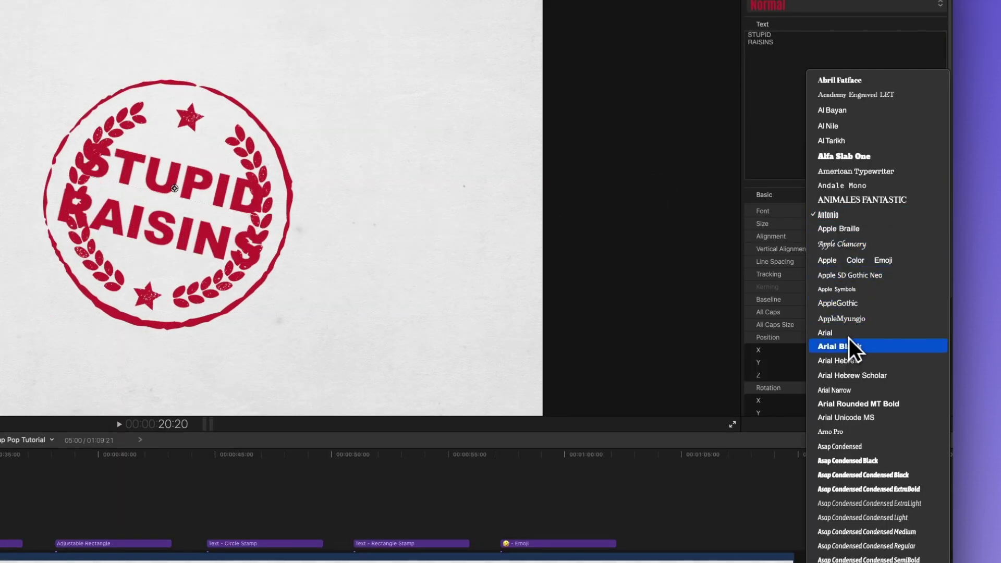
{"action": "left_click", "coordinate": [838, 222]}
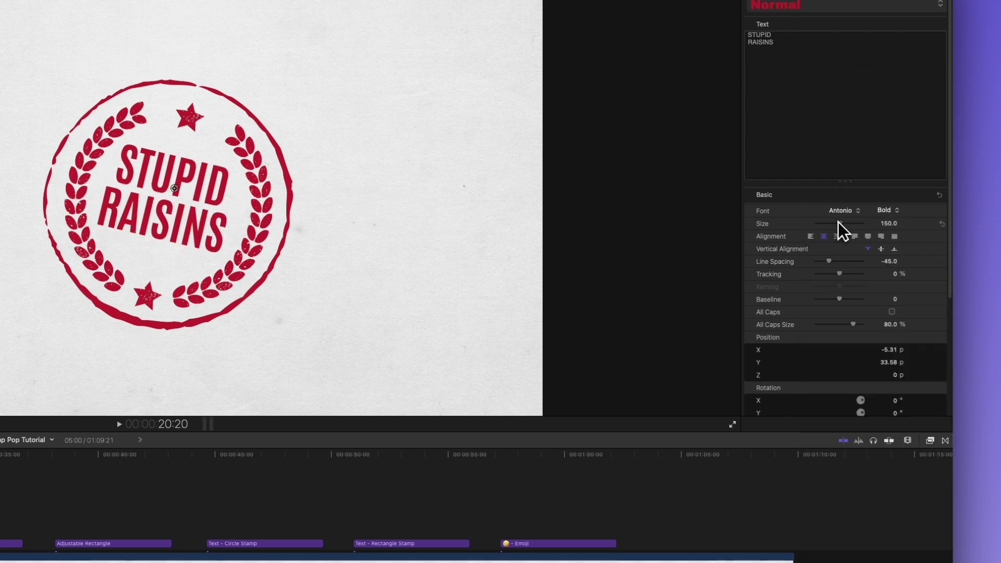
{"action": "left_click_drag", "start_coordinate": [836, 221], "coordinate": [840, 219]}
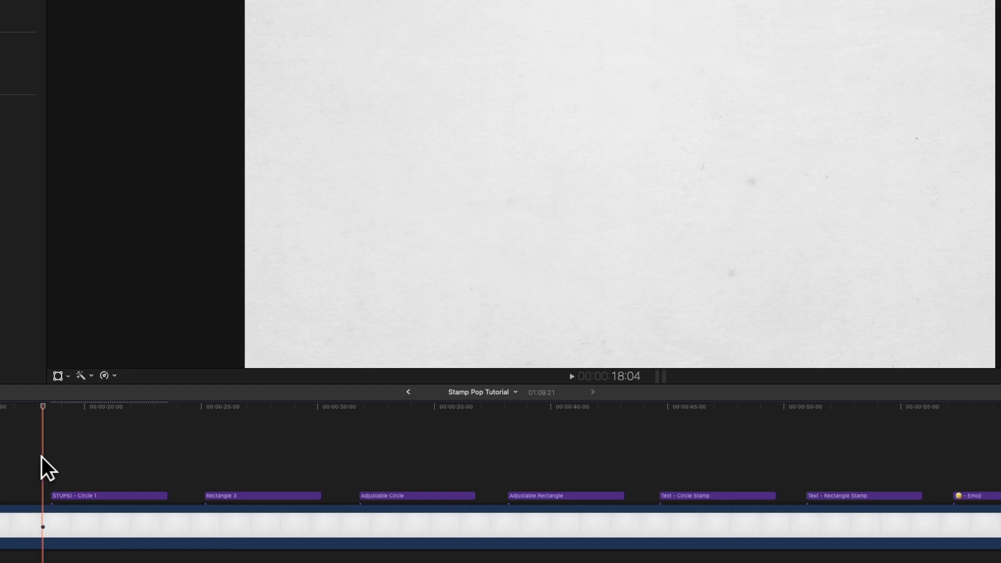
- Play back the animation of the circle stamp with its new text
{"action": "key", "text": "space"}
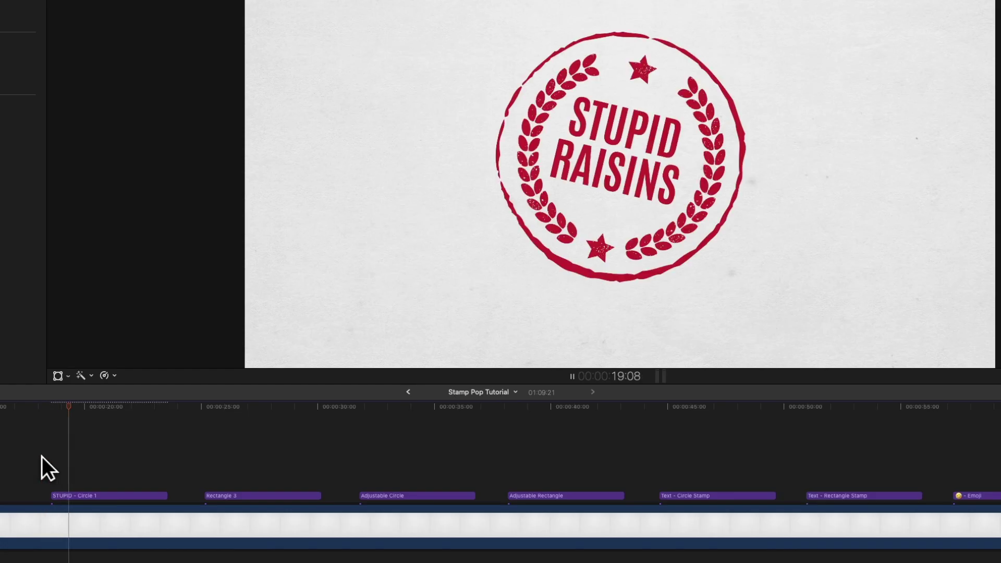
{"action": "key", "text": "space"}
{"action": "key", "text": "space"}
{"action": "key", "text": "space"}
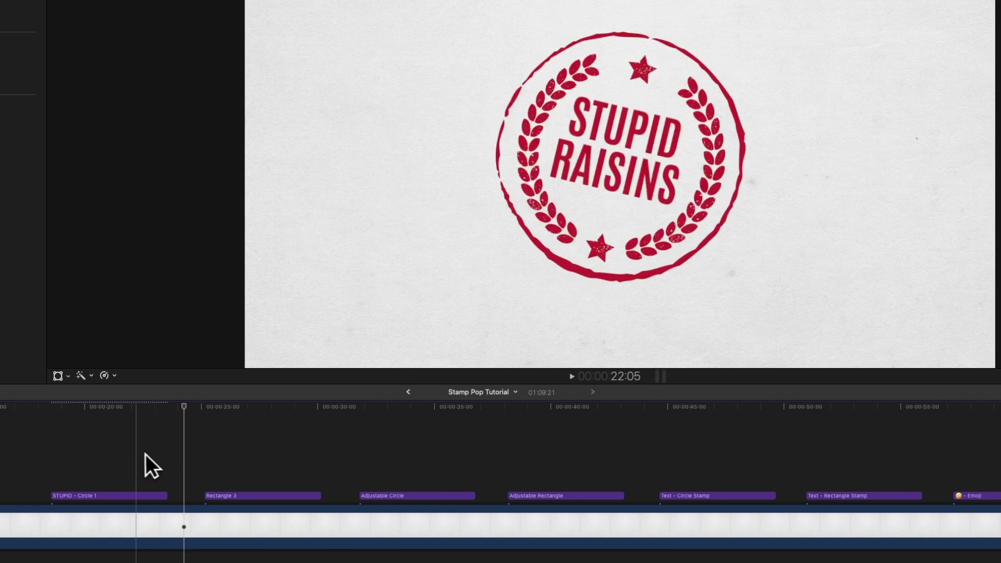
- Select the circle stamp title and change both its Stamp Color and Text Color to purple
{"action": "left_click", "coordinate": [132, 459]}
{"action": "left_click", "coordinate": [139, 493]}
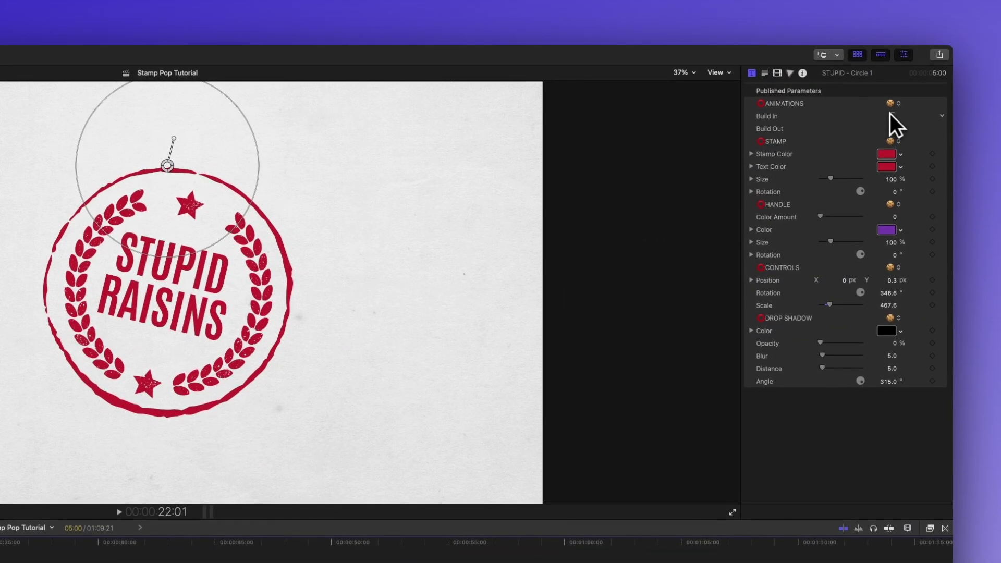
{"action": "left_click", "coordinate": [891, 128]}
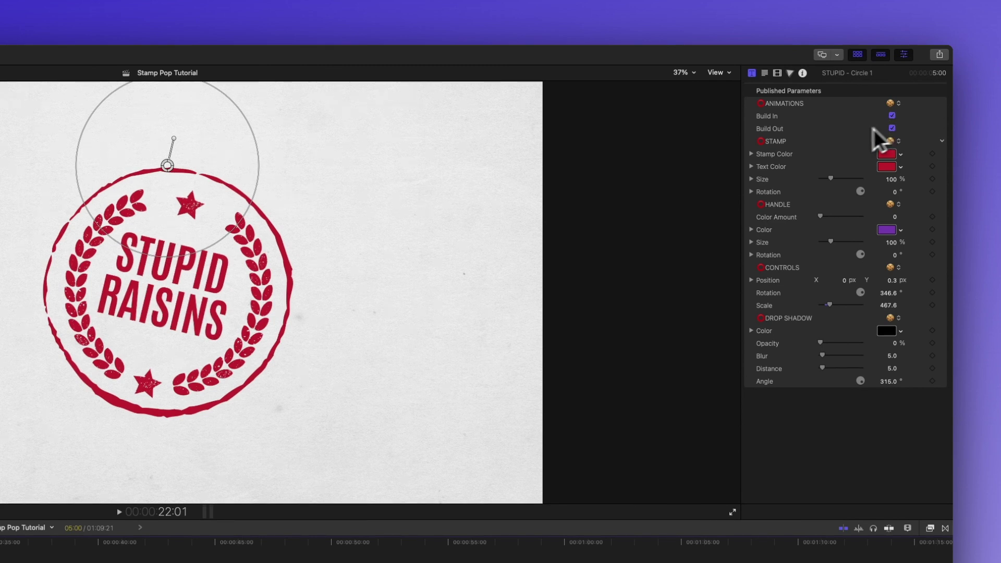
{"action": "left_click", "coordinate": [893, 153]}
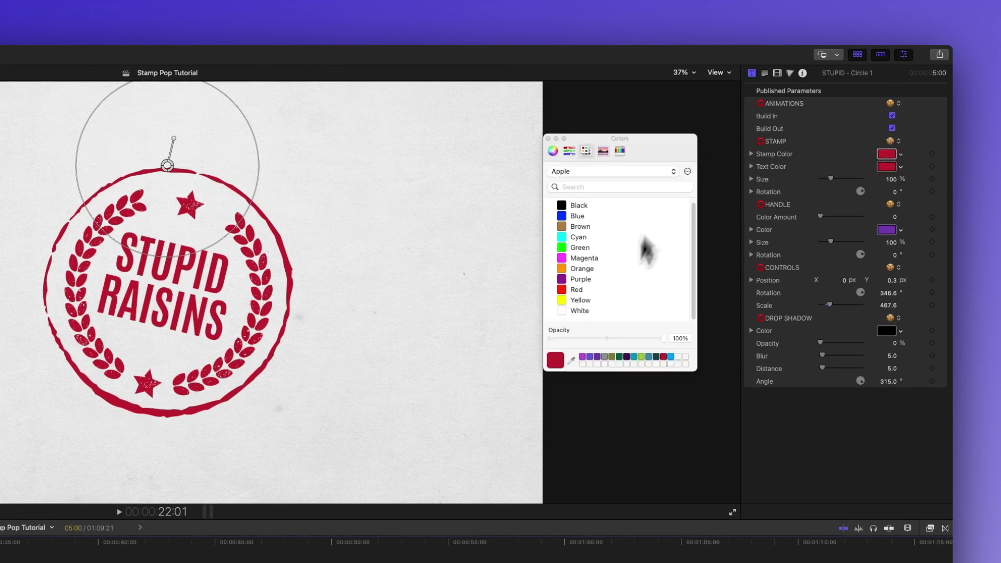
{"action": "left_click", "coordinate": [594, 358]}
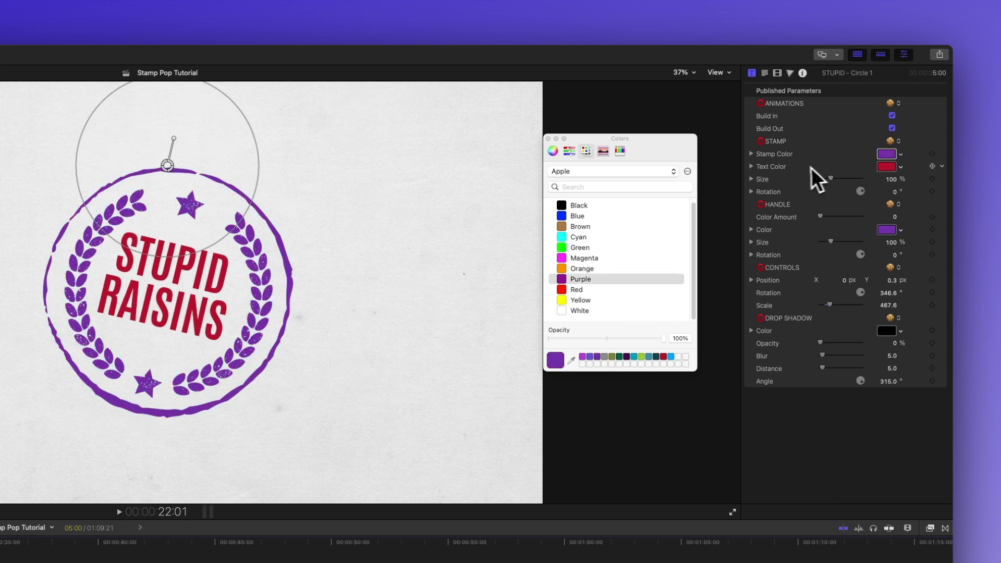
{"action": "left_click", "coordinate": [892, 167]}
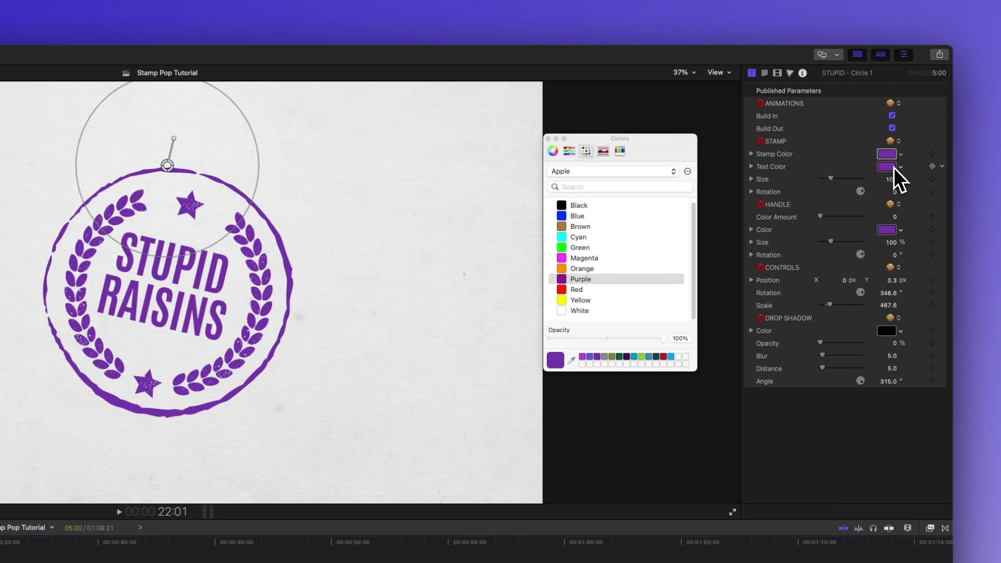
- Try enlarging the stamp's Size to 124% and adjusting its Rotation, restoring both settings
{"action": "left_click", "coordinate": [831, 178]}
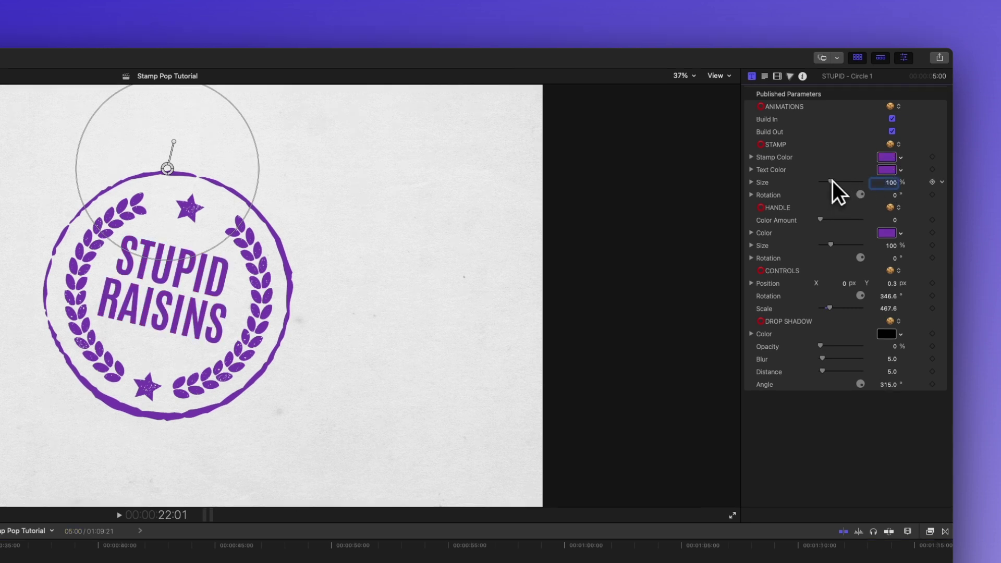
{"action": "left_click_drag", "start_coordinate": [832, 181], "coordinate": [834, 179]}
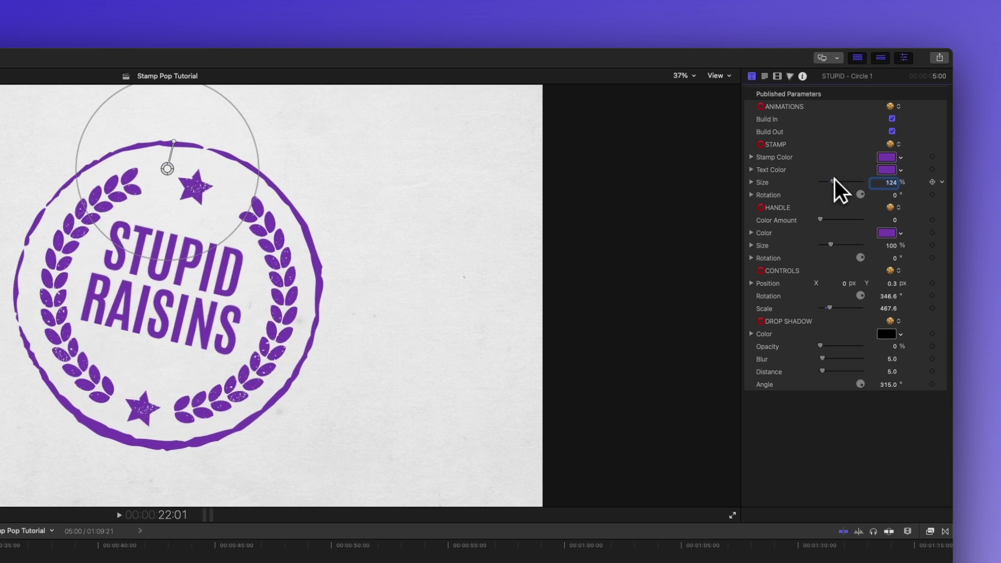
{"action": "key", "text": "super+z"}
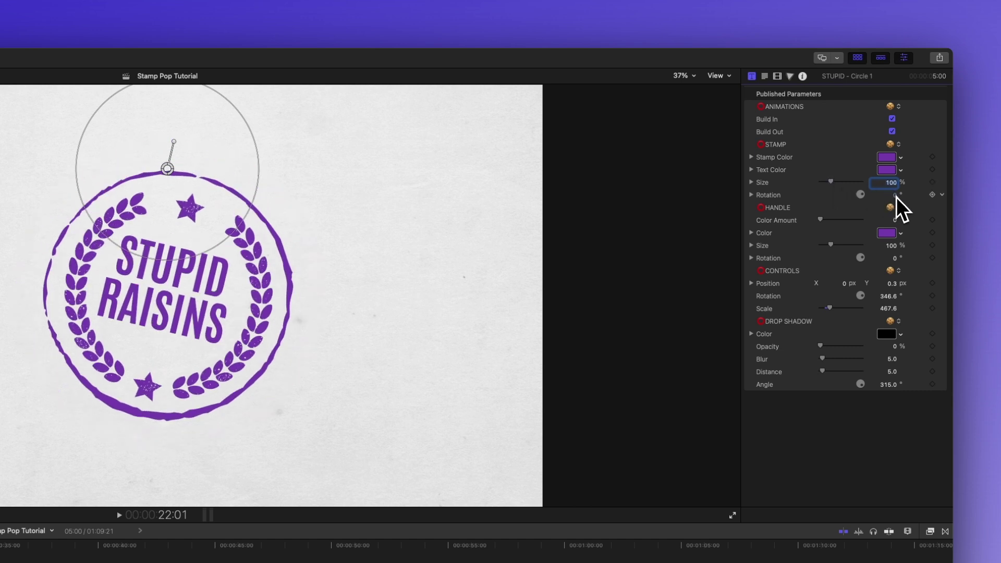
{"action": "left_click_drag", "start_coordinate": [897, 197], "coordinate": [896, 196]}
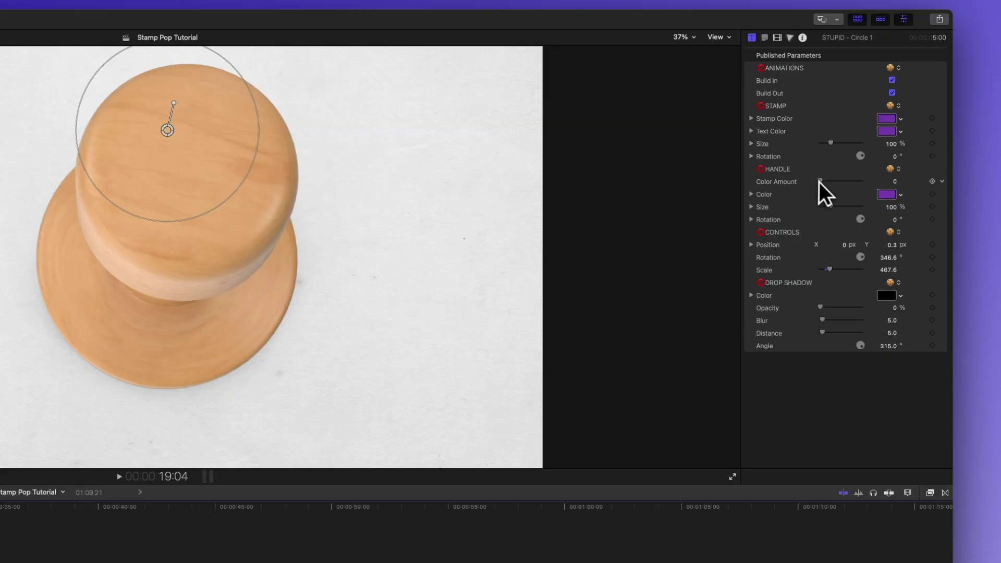
- Set the handle's Color Amount to 1.0 and try orange and green before making its color purple
{"action": "left_click_drag", "start_coordinate": [821, 179], "coordinate": [890, 184]}
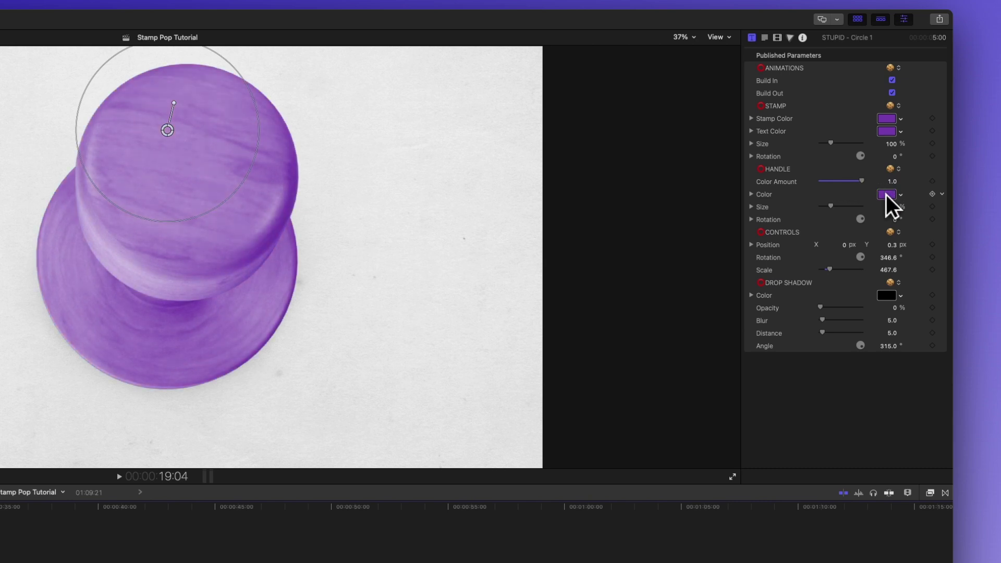
{"action": "left_click", "coordinate": [888, 196]}
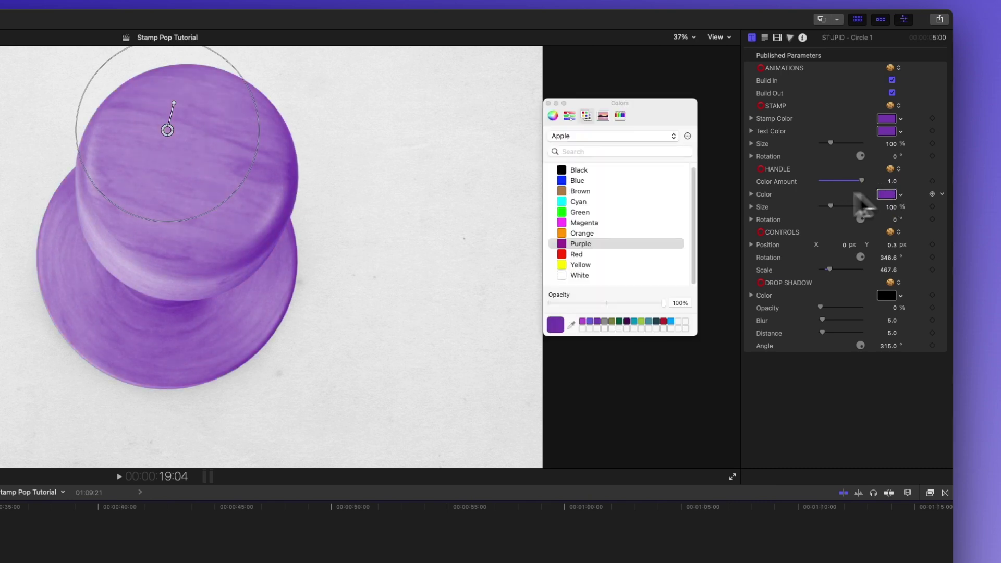
{"action": "left_click", "coordinate": [573, 253]}
{"action": "left_click", "coordinate": [581, 233]}
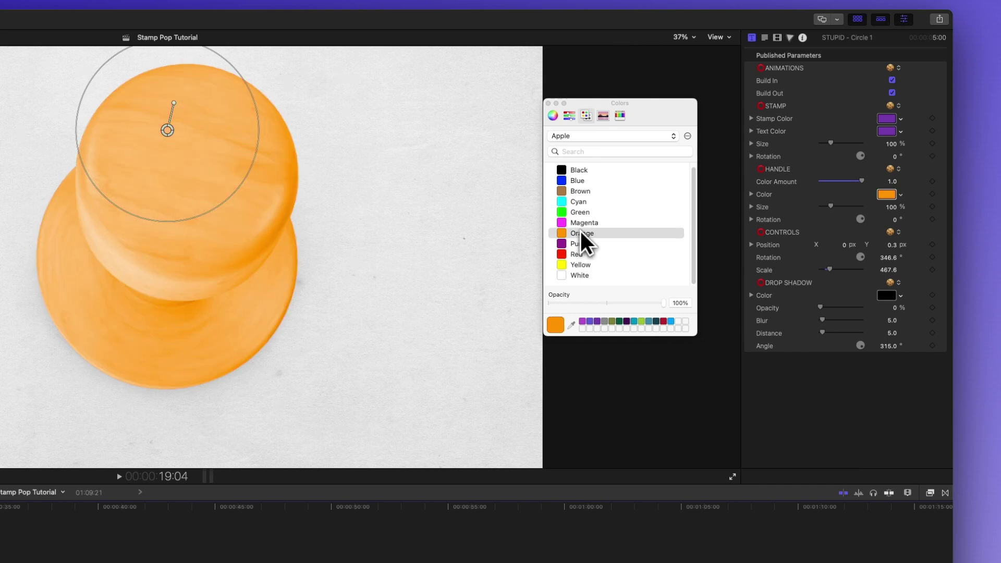
{"action": "left_click", "coordinate": [593, 211]}
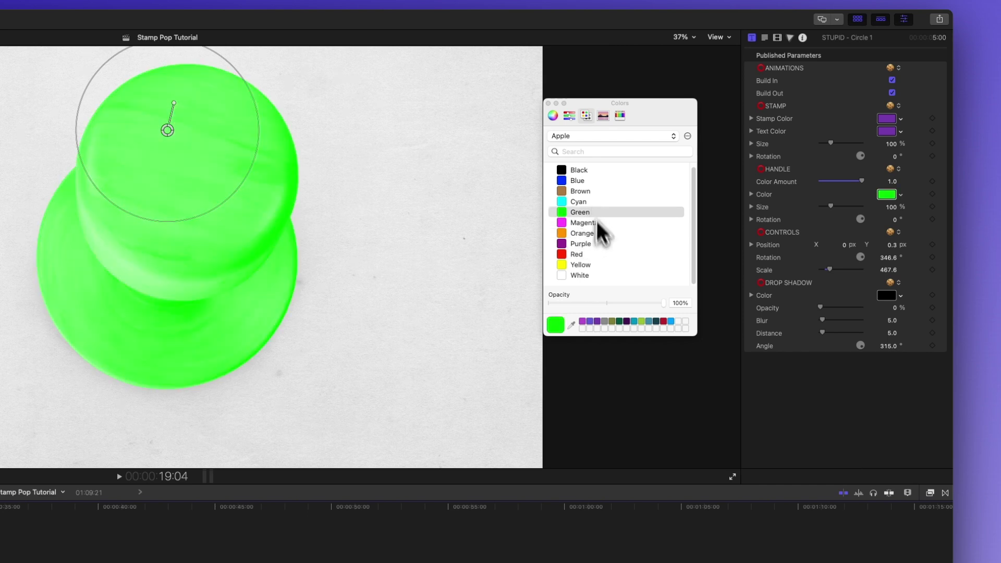
{"action": "left_click", "coordinate": [596, 319]}
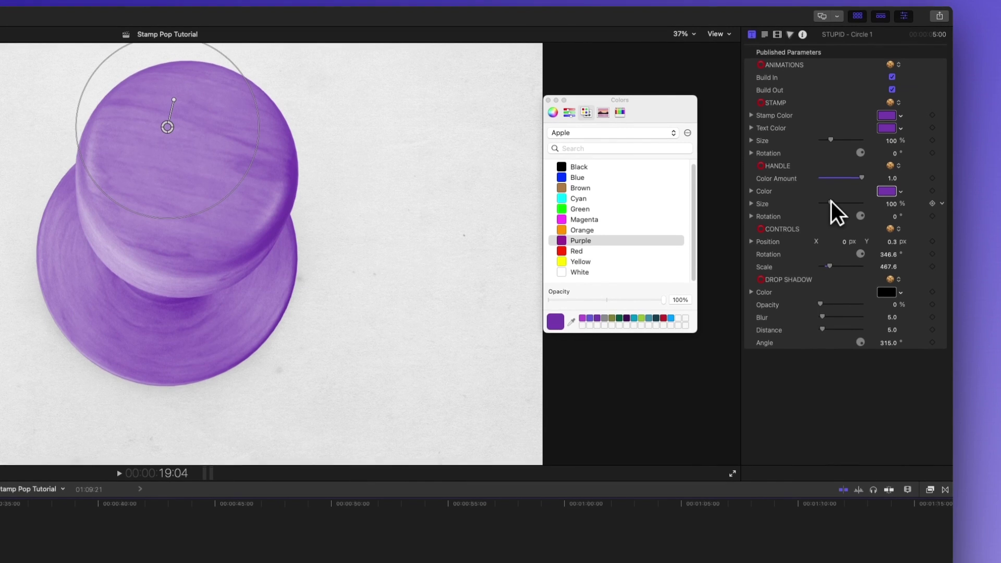
- Try out different Size and Rotation settings for the stamp's handle
{"action": "left_click_drag", "start_coordinate": [831, 202], "coordinate": [831, 201]}
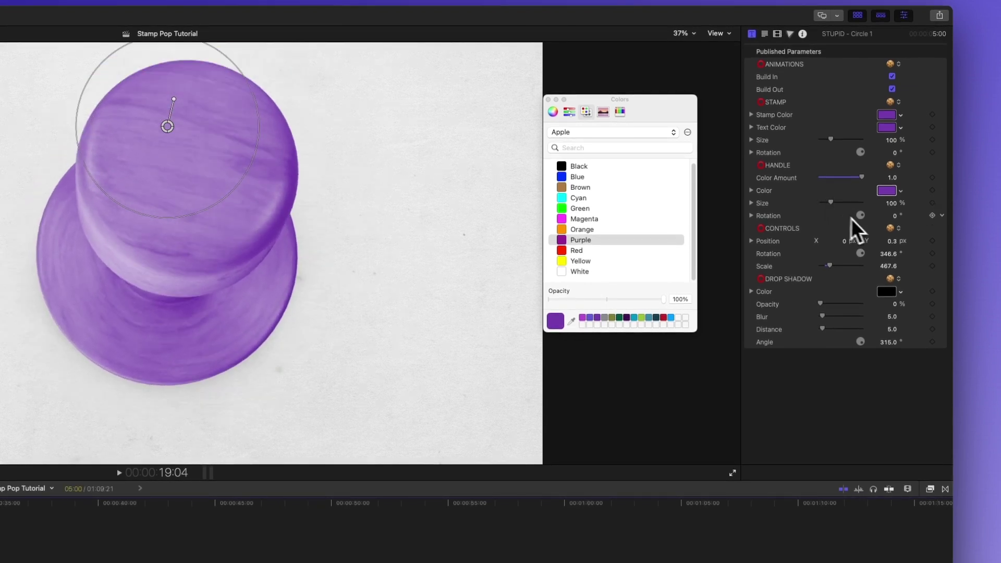
{"action": "left_click_drag", "start_coordinate": [896, 218], "coordinate": [897, 218]}
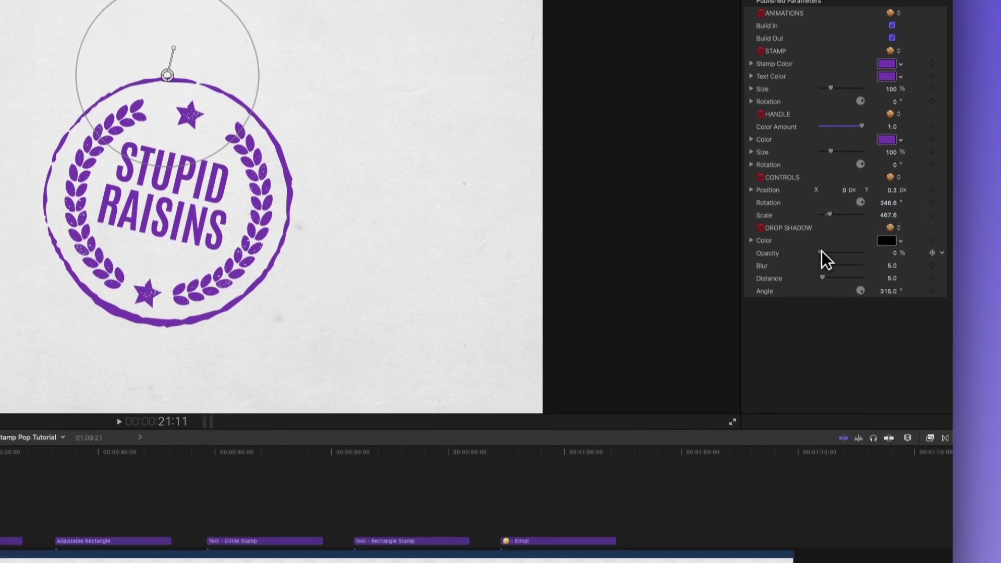
- Give the circle stamp a drop shadow by increasing its opacity, blur and distance
{"action": "left_click_drag", "start_coordinate": [821, 278], "coordinate": [836, 279]}
{"action": "left_click_drag", "start_coordinate": [837, 243], "coordinate": [831, 269]}
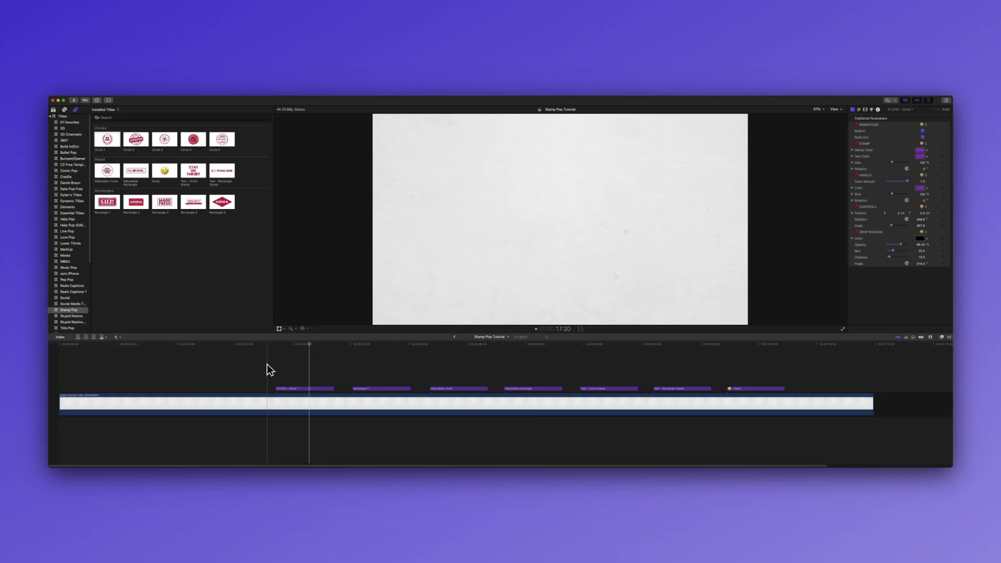
- Play back the customized circle stamp and the Rectangle 3 stamp from 25:00
{"action": "key", "text": "space"}
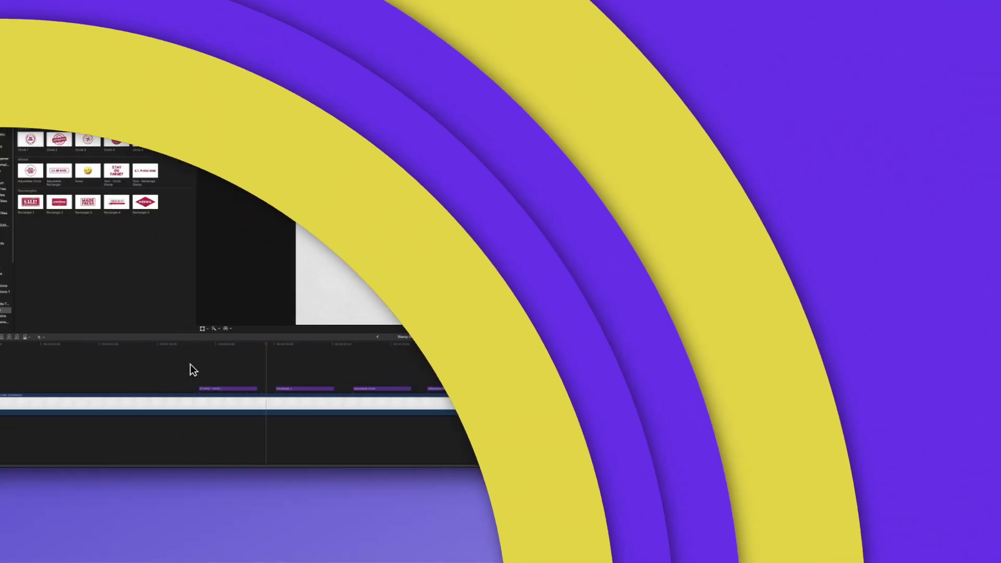
{"action": "left_click", "coordinate": [350, 366]}
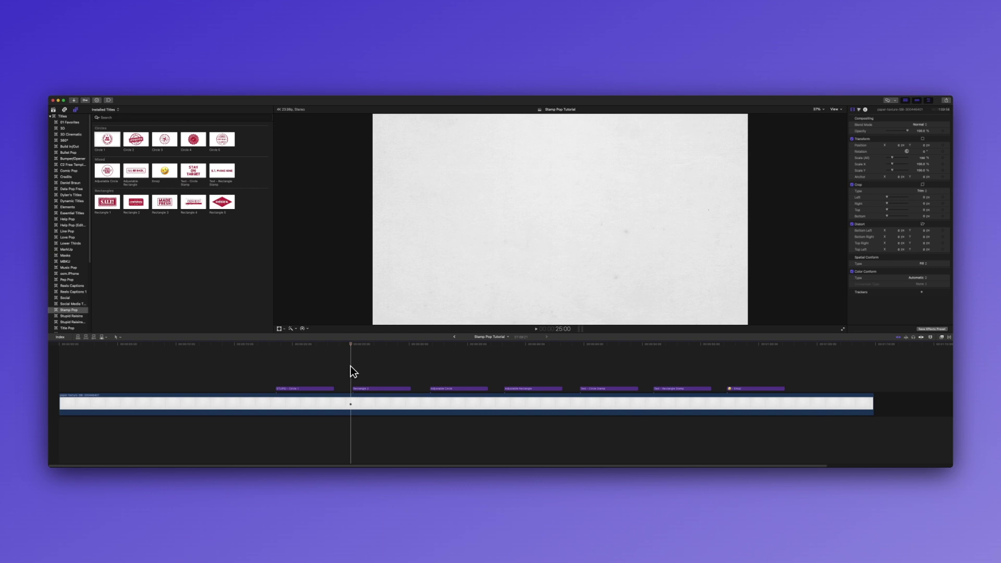
{"action": "key", "text": "space"}
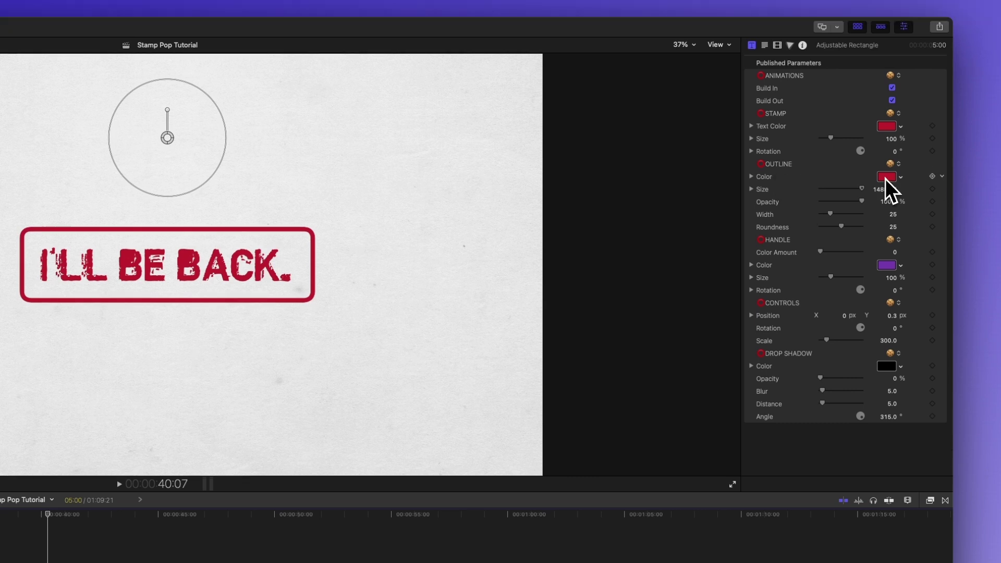
- Change the outline color of the Adjustable Rectangle stamp to purple
{"action": "left_click", "coordinate": [886, 176]}
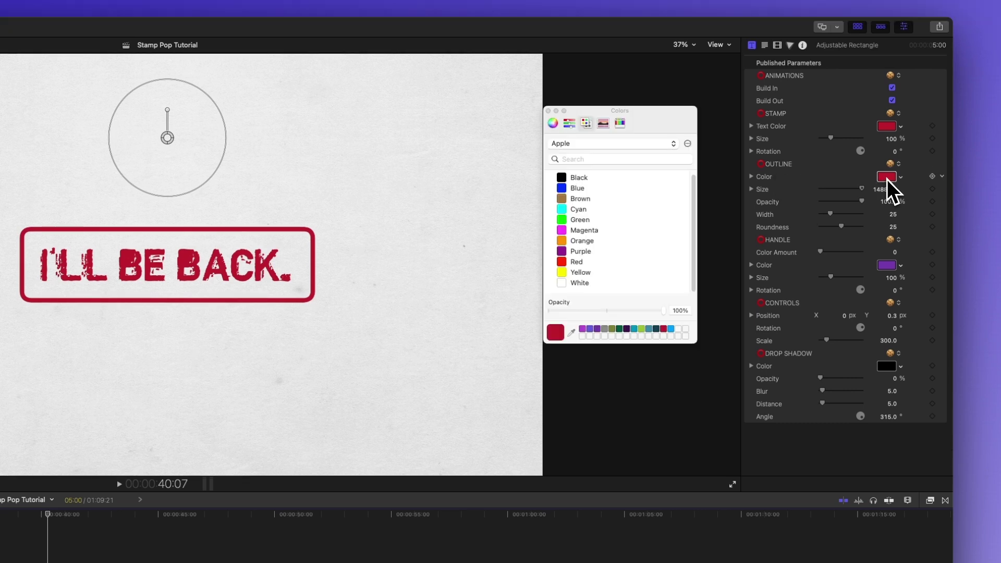
{"action": "left_click", "coordinate": [598, 330]}
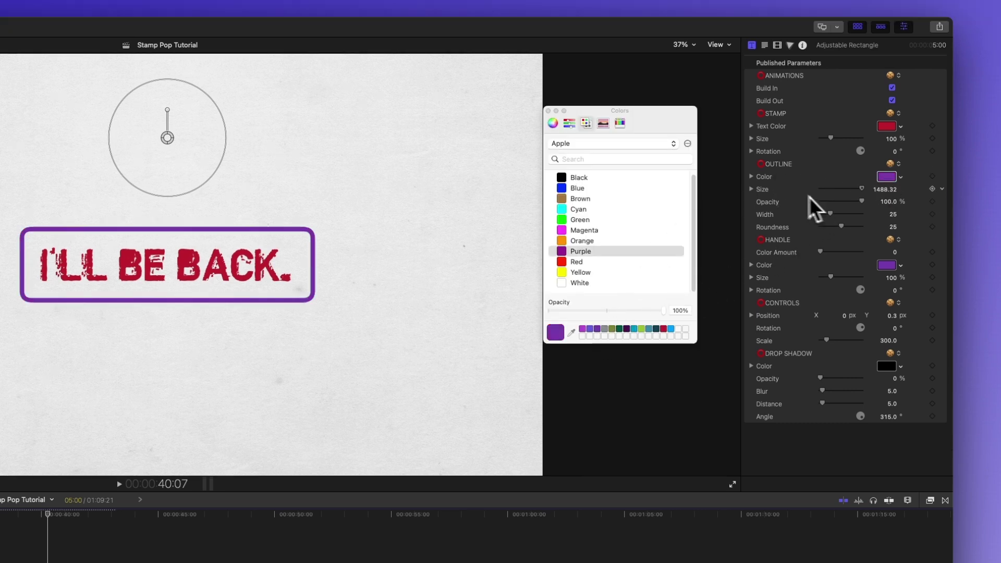
- Try out several overall sizes for the rectangle outline, and set its size Width to 1642.3 and Height to 451.7
{"action": "left_click", "coordinate": [883, 191]}
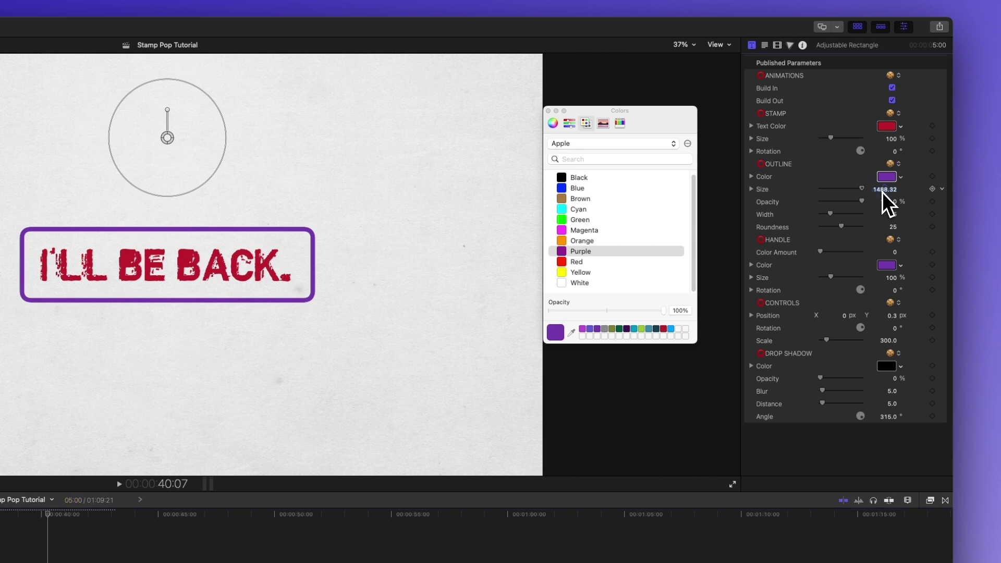
{"action": "key", "text": "Up"}
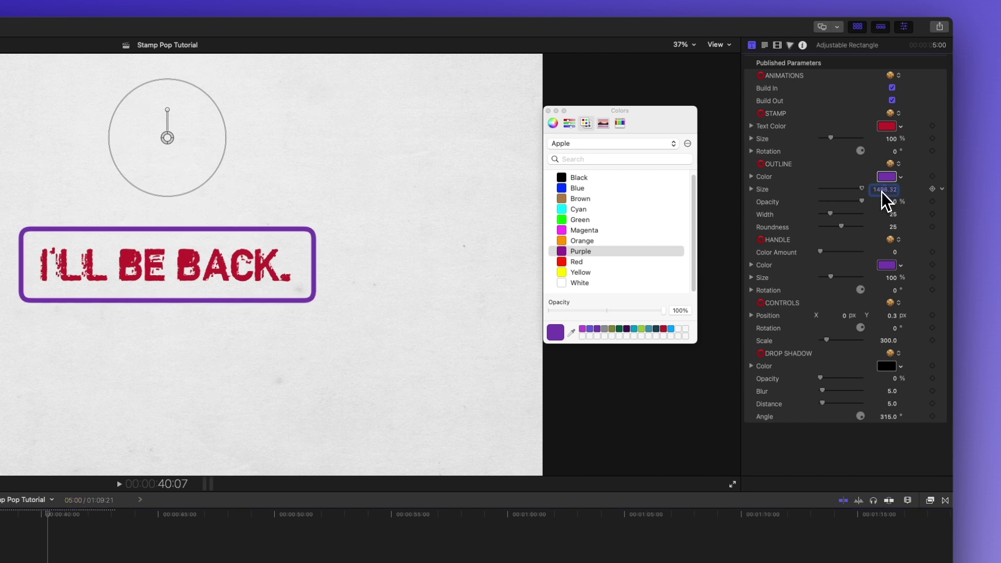
{"action": "key", "text": "Down"}
{"action": "left_click_drag", "start_coordinate": [883, 193], "coordinate": [882, 194]}
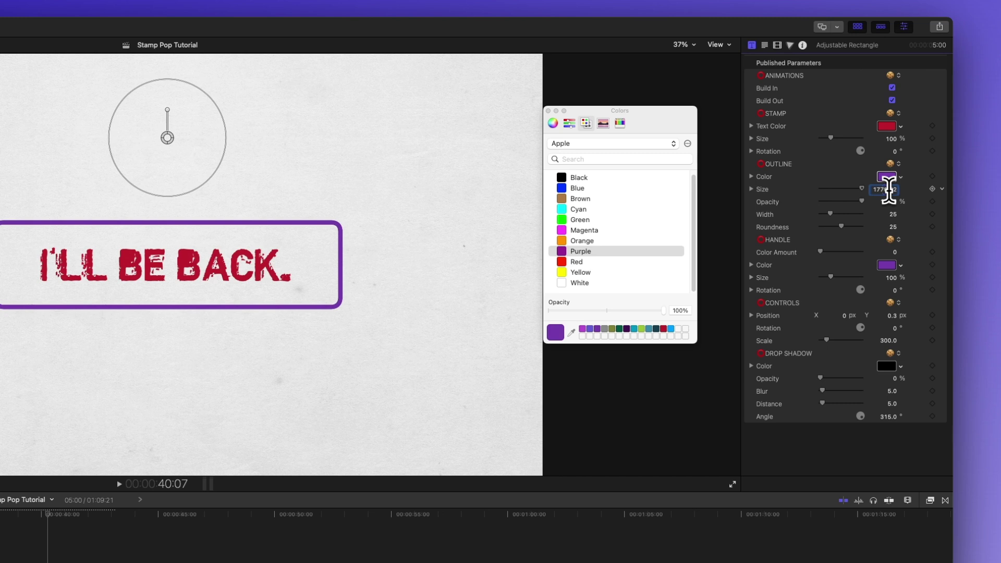
{"action": "key", "text": "Return"}
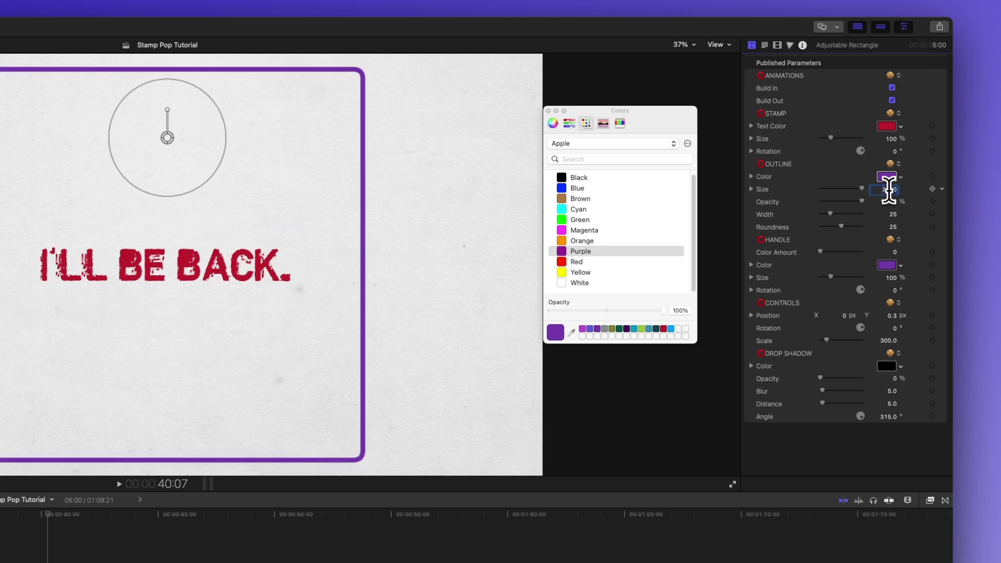
{"action": "key", "text": "super+z"}
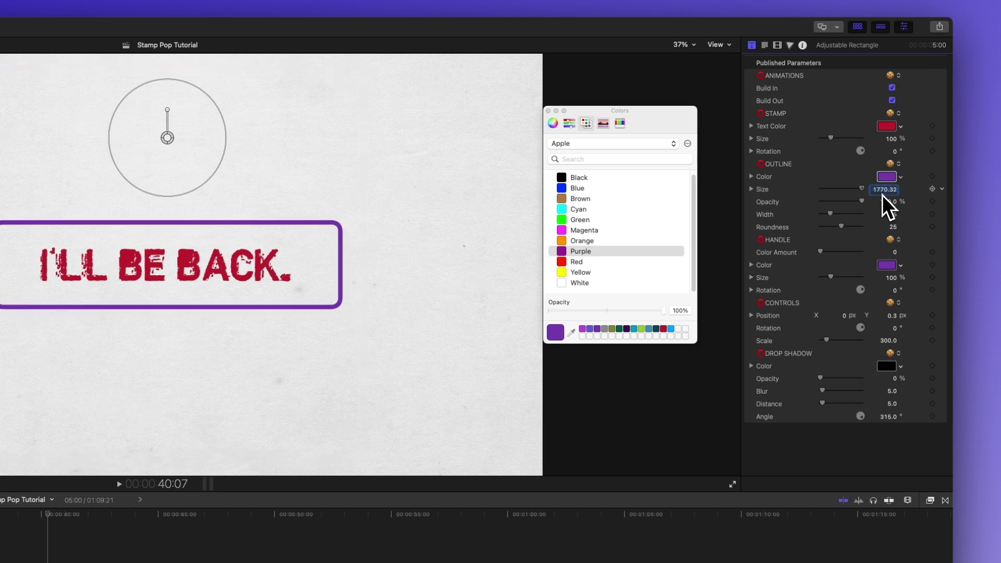
{"action": "left_click", "coordinate": [753, 190]}
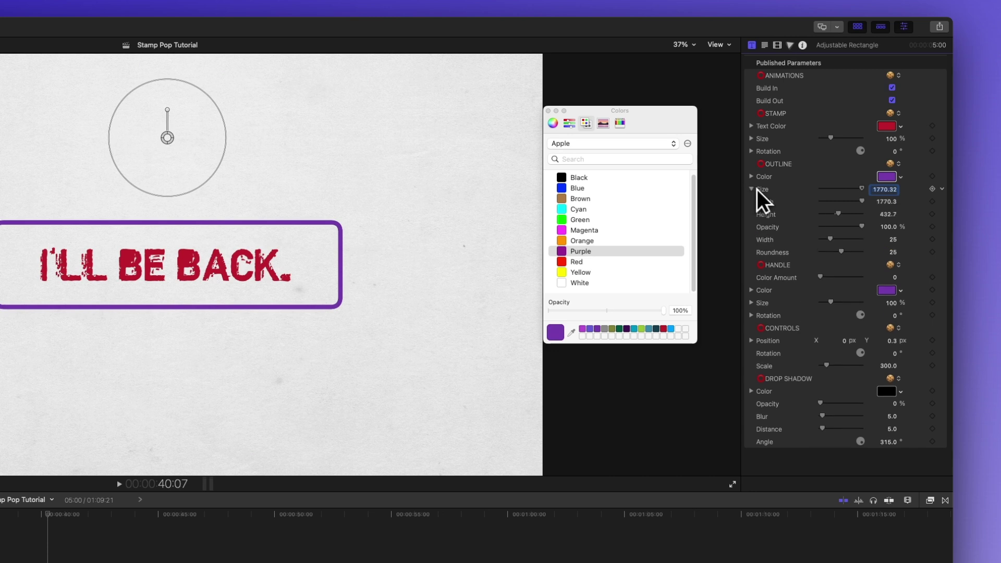
{"action": "mouse_move", "coordinate": [887, 212]}
{"action": "left_mouse_down"}
{"action": "mouse_move", "coordinate": [883, 199]}
{"action": "mouse_move", "coordinate": [888, 217]}
{"action": "left_mouse_up"}
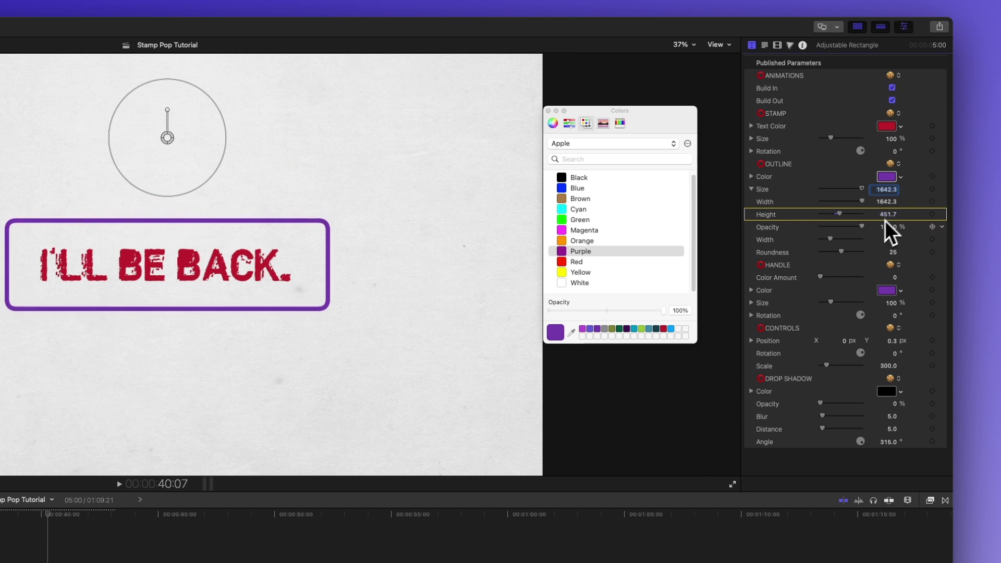
- Try out a thicker line Width for the rectangle outline and undo it
{"action": "left_click_drag", "start_coordinate": [831, 243], "coordinate": [859, 242]}
{"action": "key", "text": "super+z"}
{"action": "key", "text": "super+z"}
- Round the corners of the rectangle outline by raising its Roundness to 50
{"action": "left_click_drag", "start_coordinate": [843, 250], "coordinate": [894, 255]}
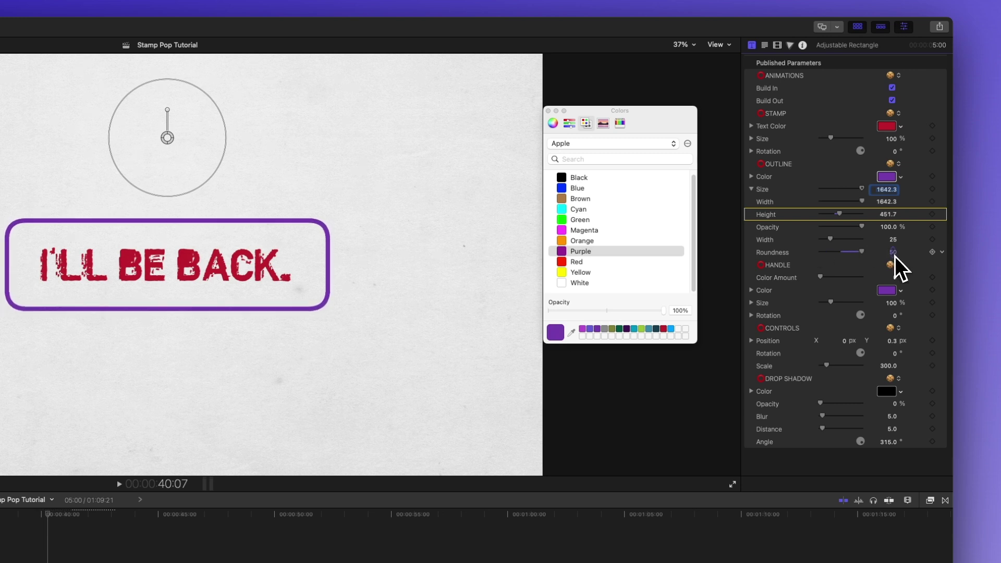
{"action": "left_click_drag", "start_coordinate": [895, 256], "coordinate": [894, 255]}
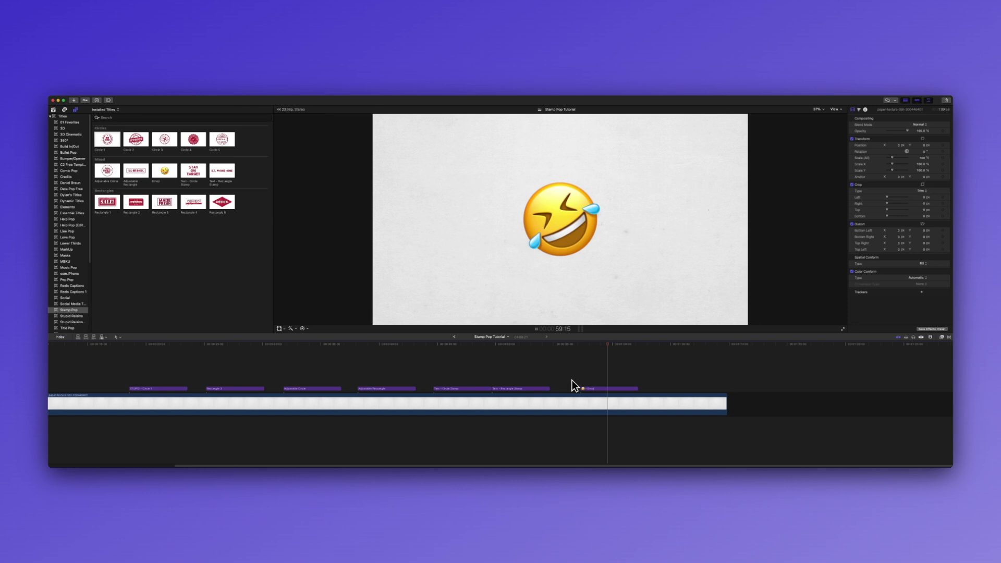
- Replace the laughing face in the Emoji title with the winking face with stuck-out tongue from the Emoji & Symbols viewer
{"action": "key", "text": "space"}
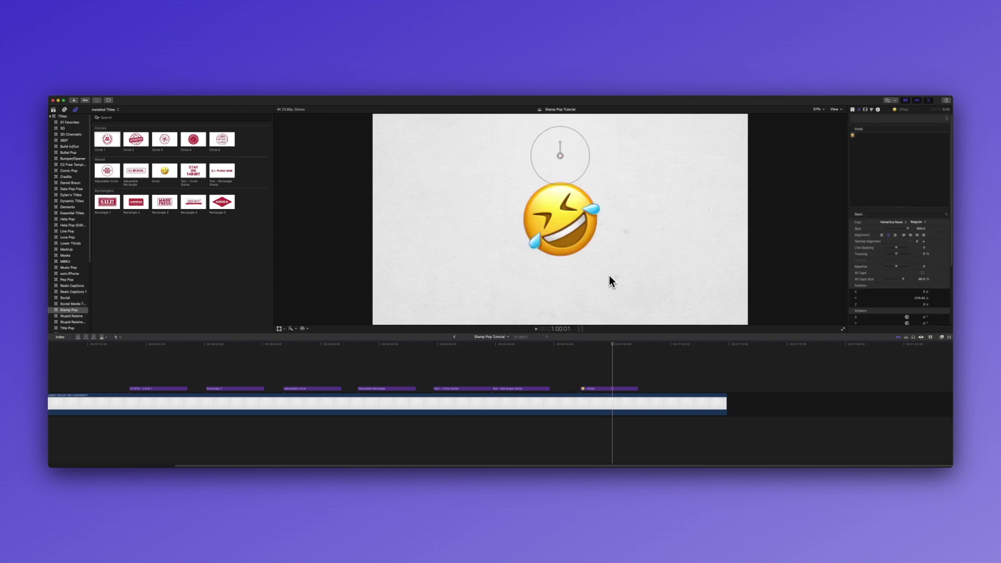
{"action": "left_click", "coordinate": [570, 223]}
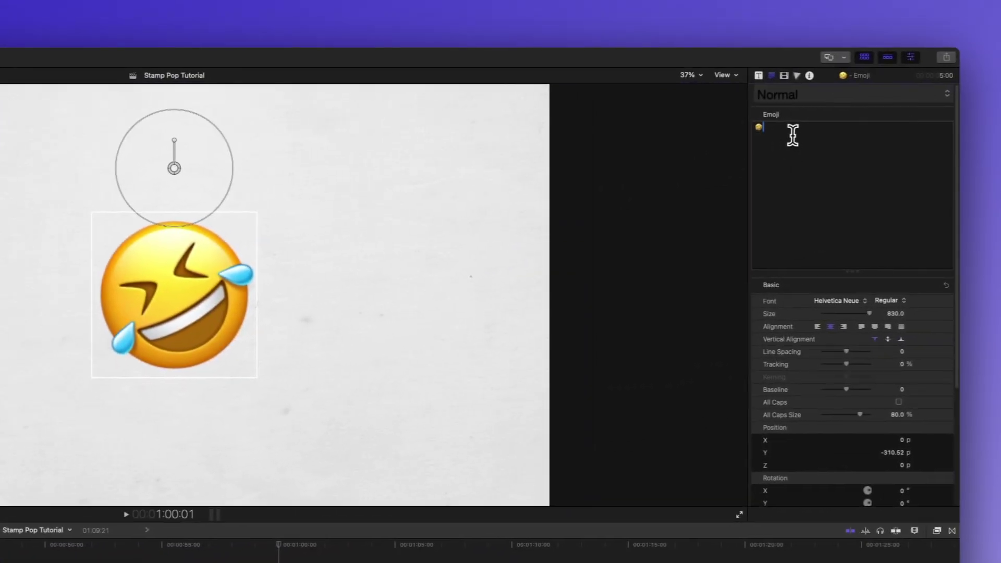
{"action": "left_click", "coordinate": [947, 123]}
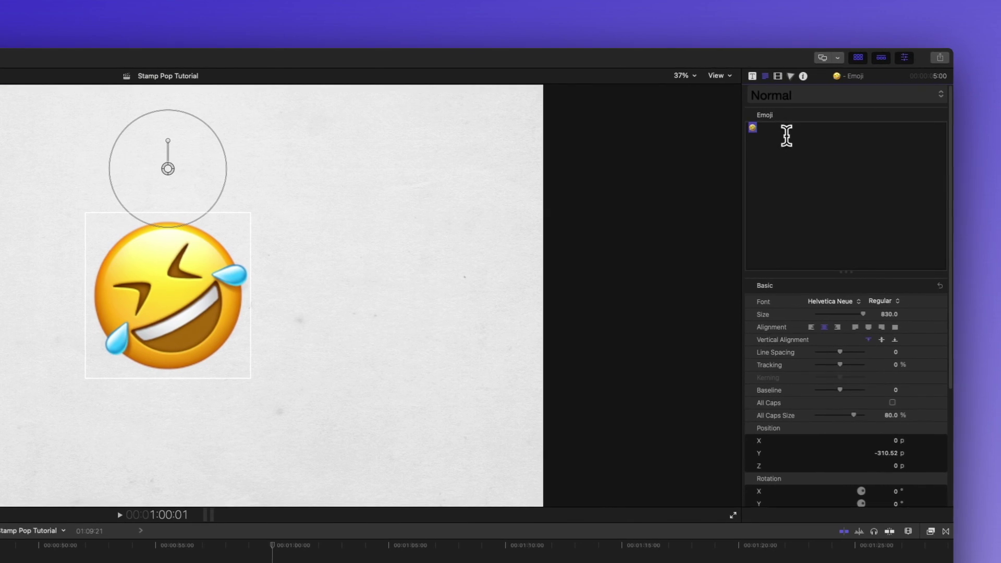
{"action": "left_click_drag", "start_coordinate": [756, 131], "coordinate": [775, 142]}
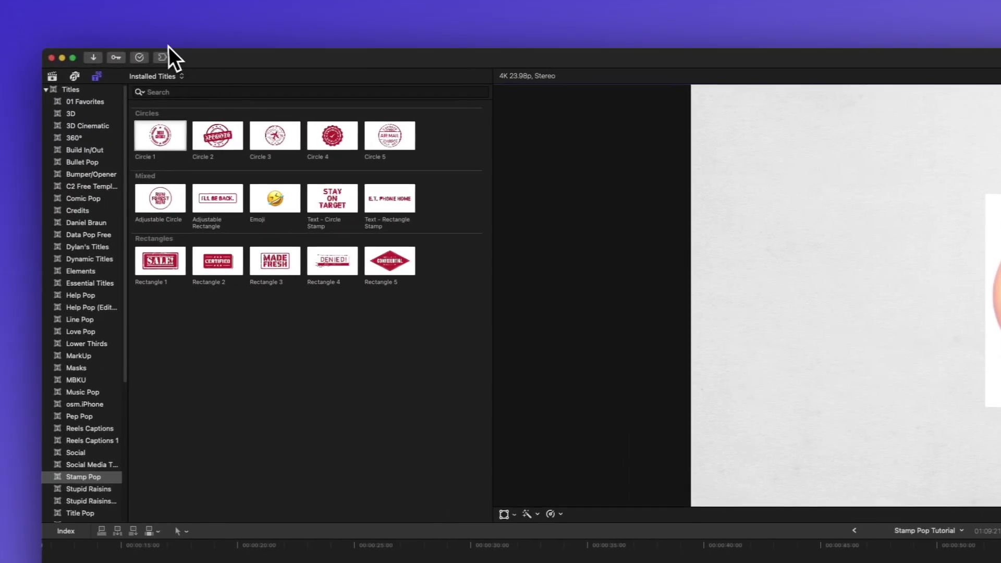
{"action": "left_click", "coordinate": [164, 44]}
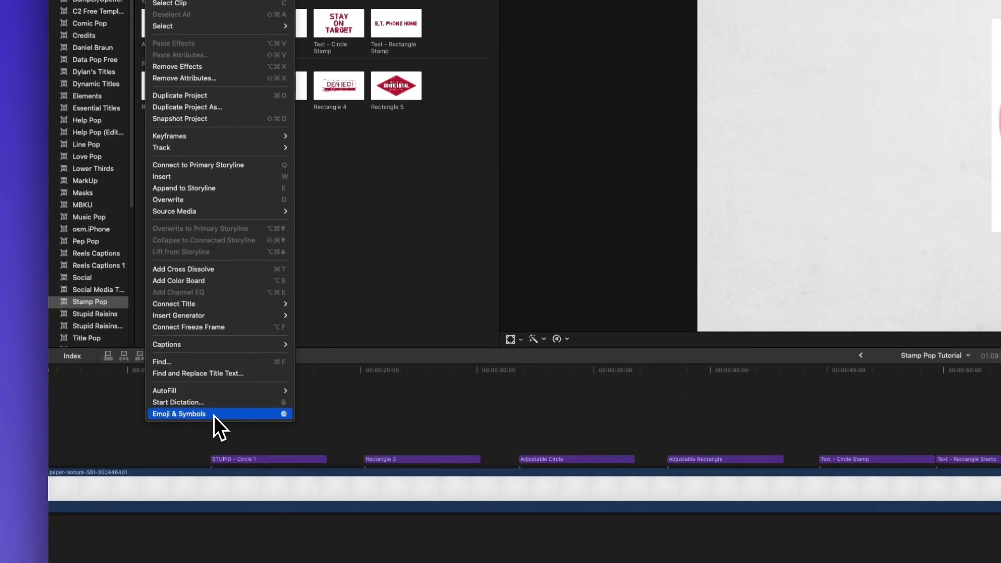
{"action": "left_click", "coordinate": [211, 427]}
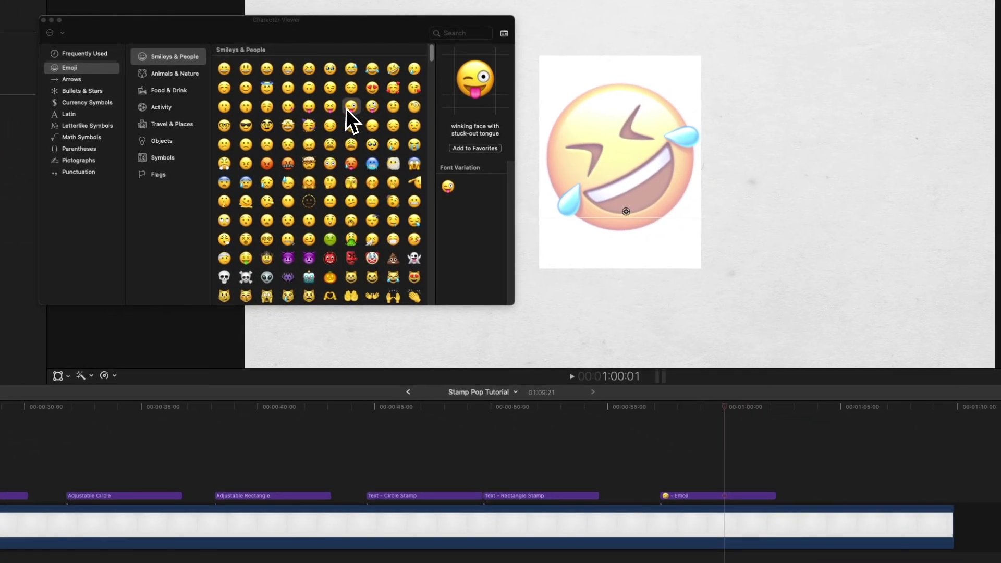
{"action": "double_click", "coordinate": [347, 108]}
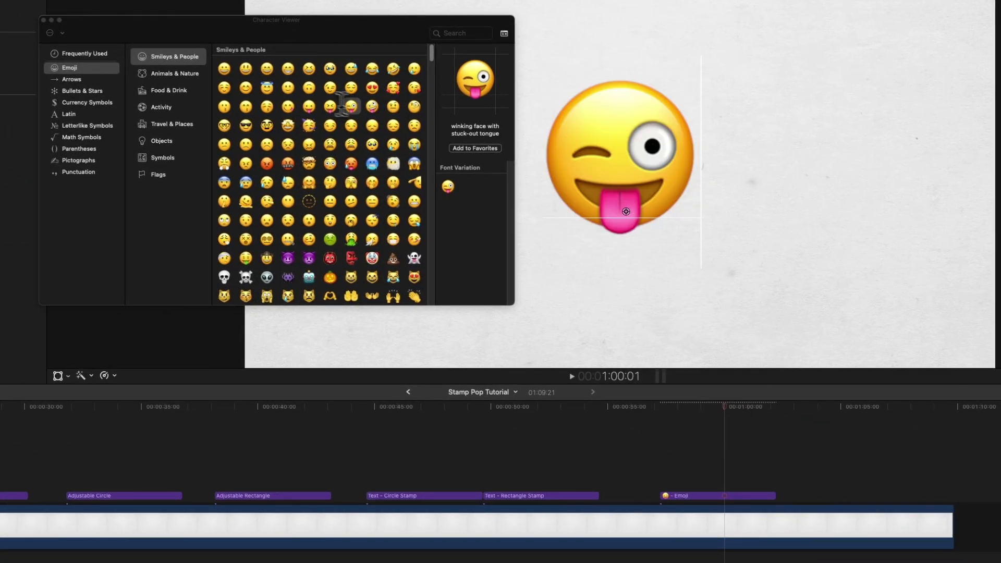
{"action": "left_click", "coordinate": [44, 20]}
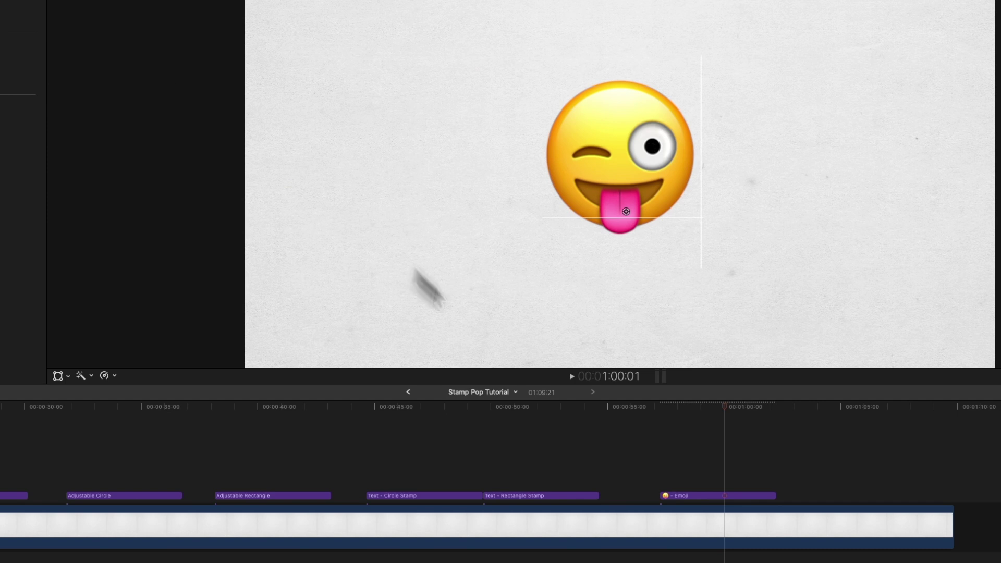
- Play back the Emoji stamp from just before the start of its clip
{"action": "left_click", "coordinate": [646, 461]}
{"action": "key", "text": "space"}
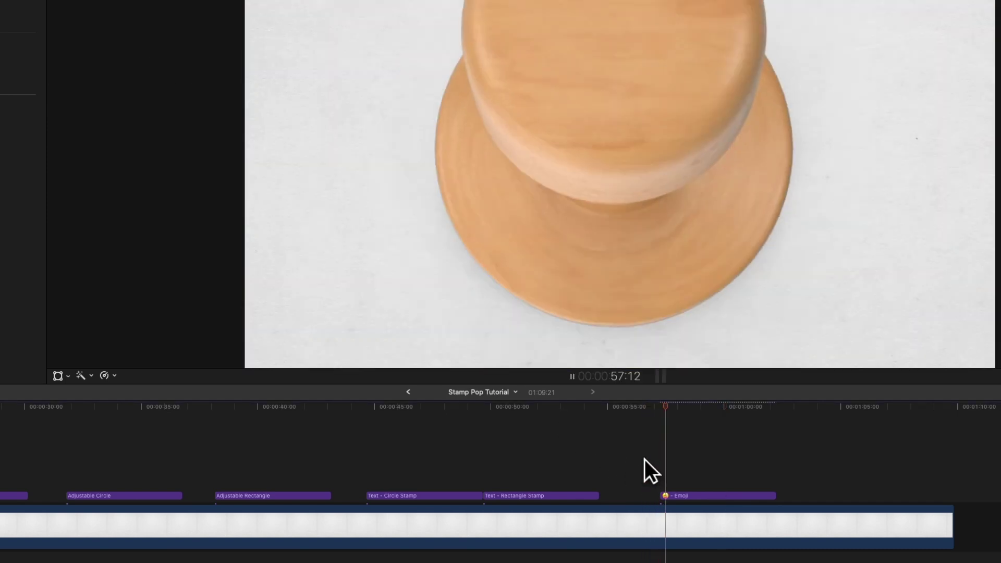